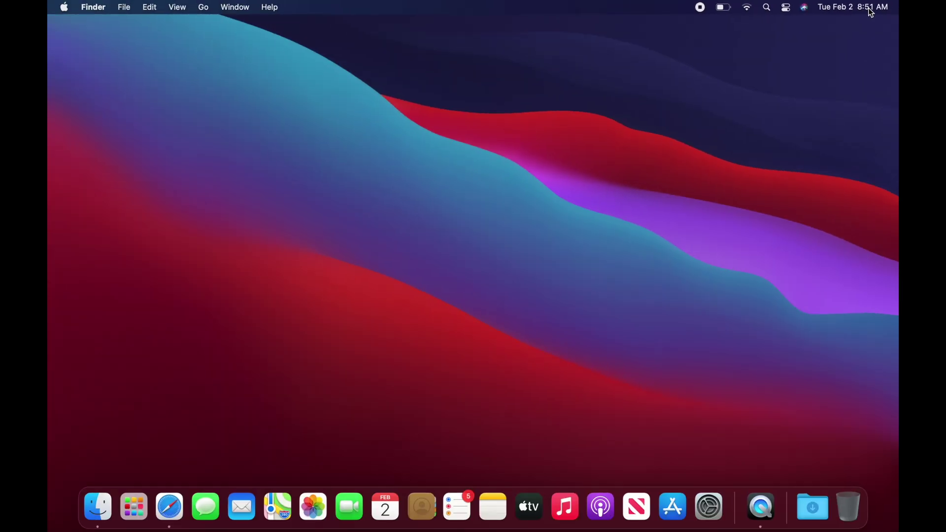
Step: Open Notification Center's widget panel from the menu bar clock
left_click(869, 10)
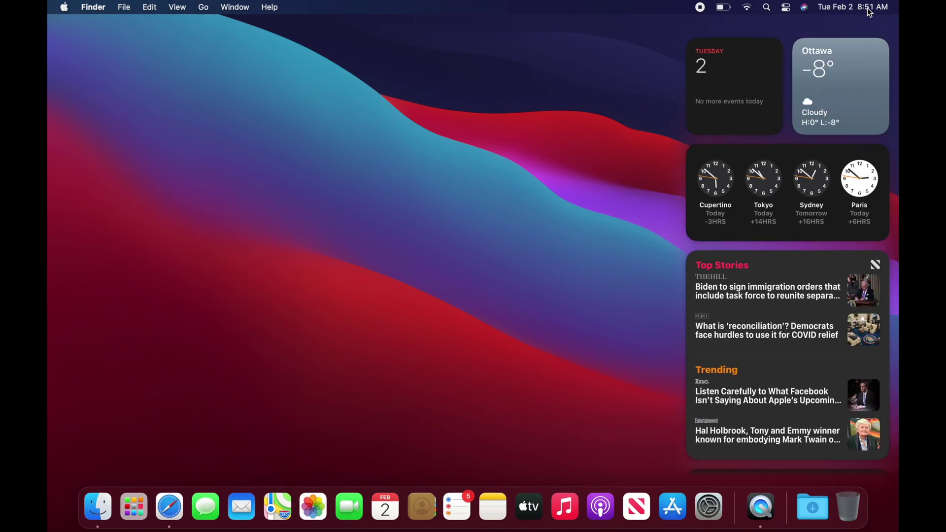
scroll(820, 338, "down", 5)
scroll(820, 338, "up", 5)
scroll(820, 337, "down", 5)
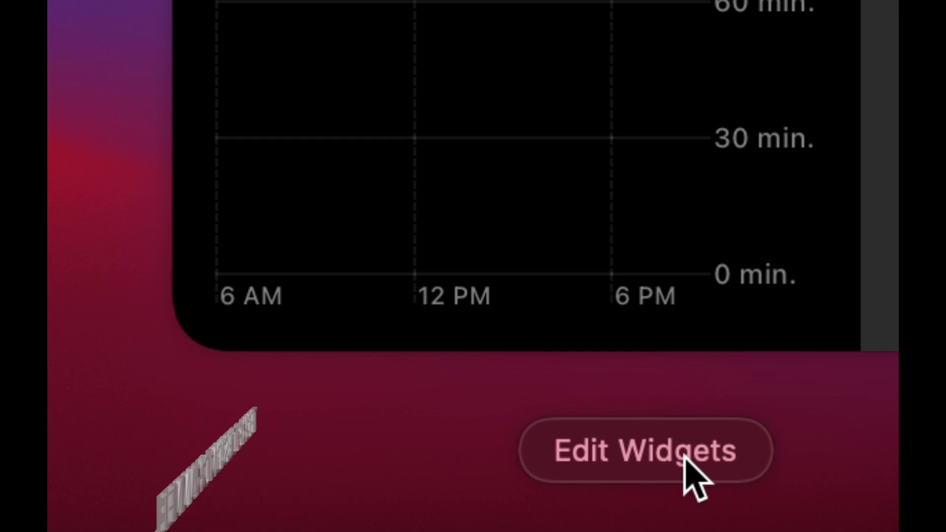
Step: Enter widget editing and delete the News Top Stories widget
left_click(685, 456)
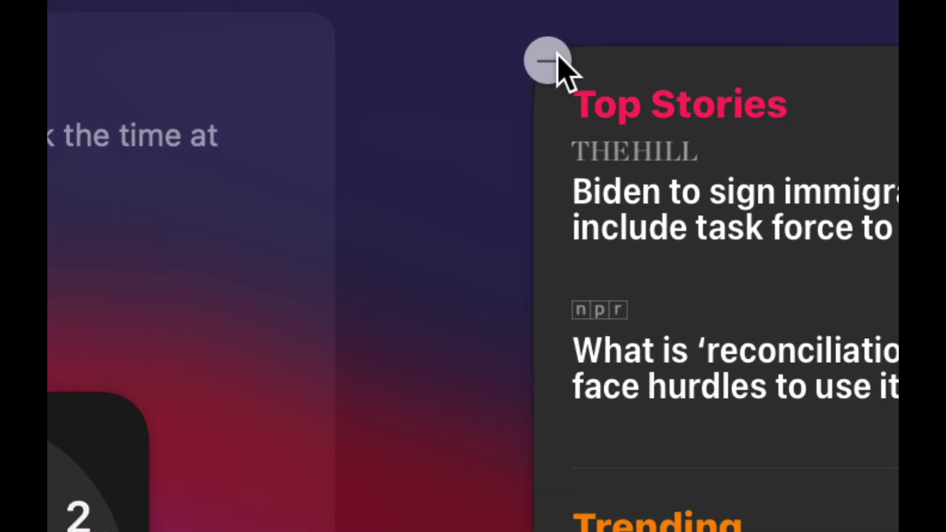
left_click(551, 59)
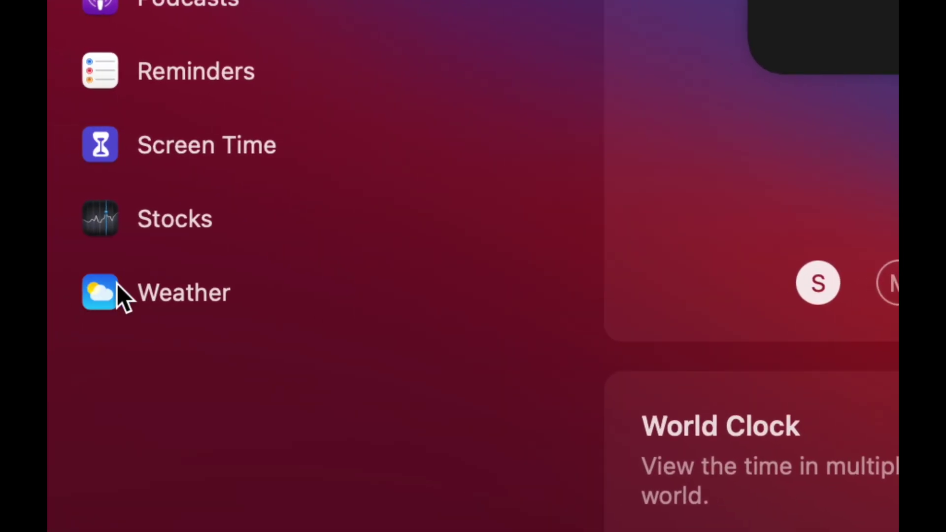
Step: Add the large-size Weather Forecast widget for Toronto from the Weather gallery
left_click(116, 292)
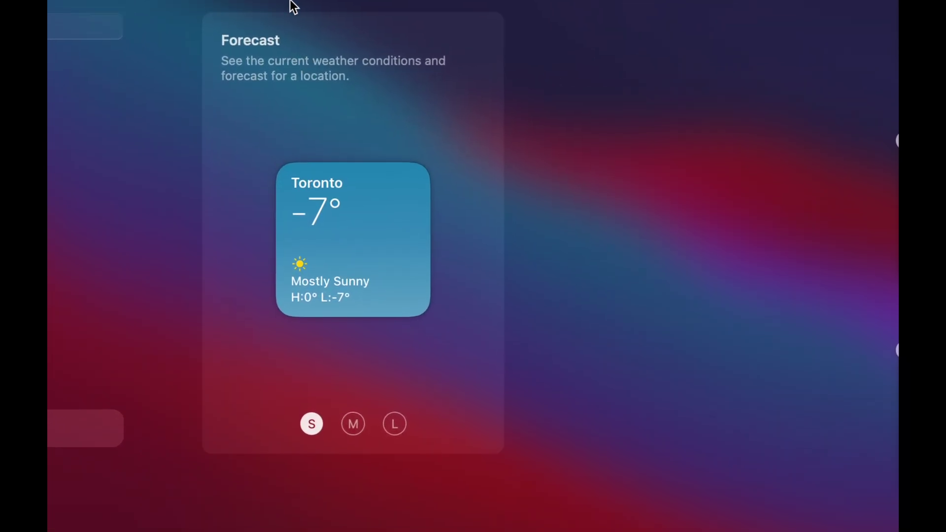
left_click(358, 448)
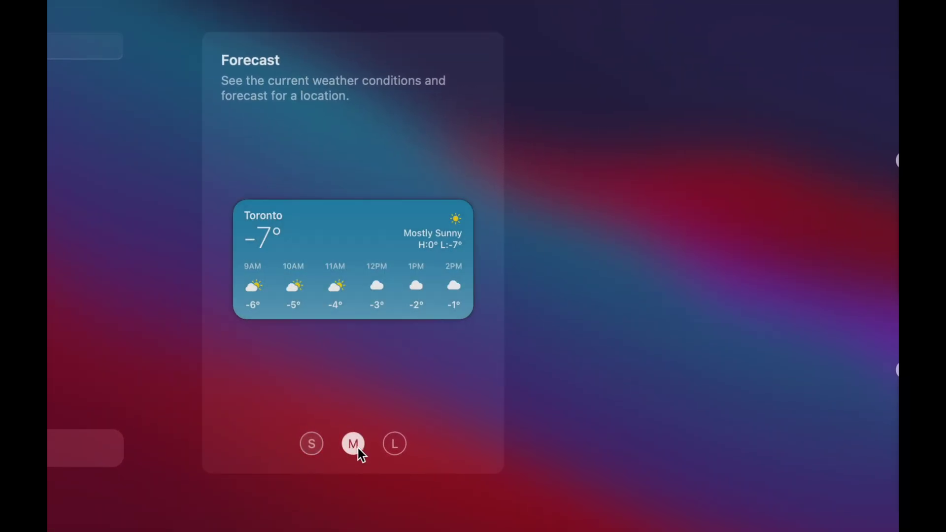
left_click(389, 446)
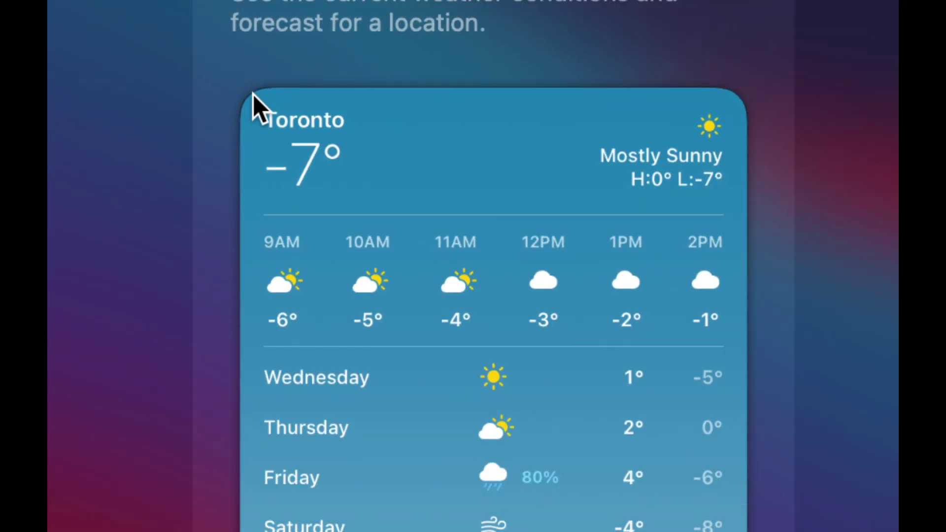
left_click(253, 96)
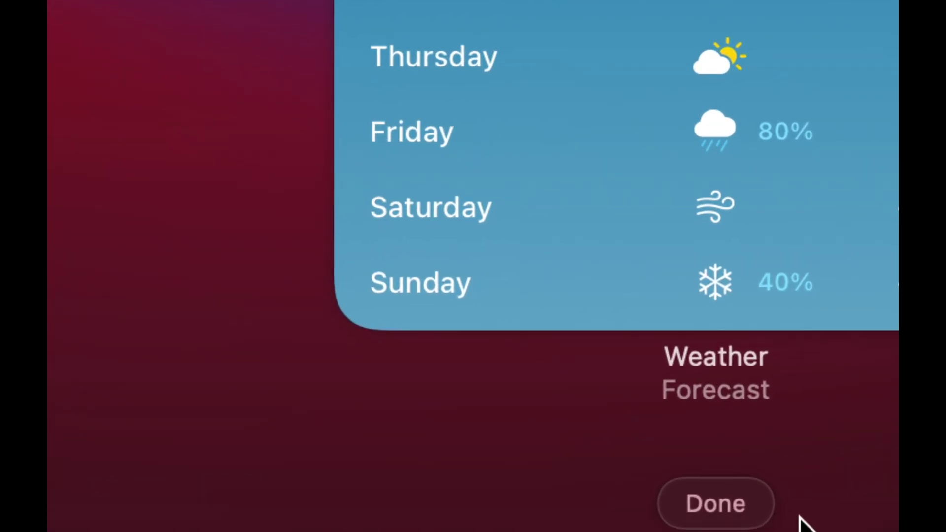
Step: Finish editing with Done and close Notification Center via the menu bar clock
left_click(778, 516)
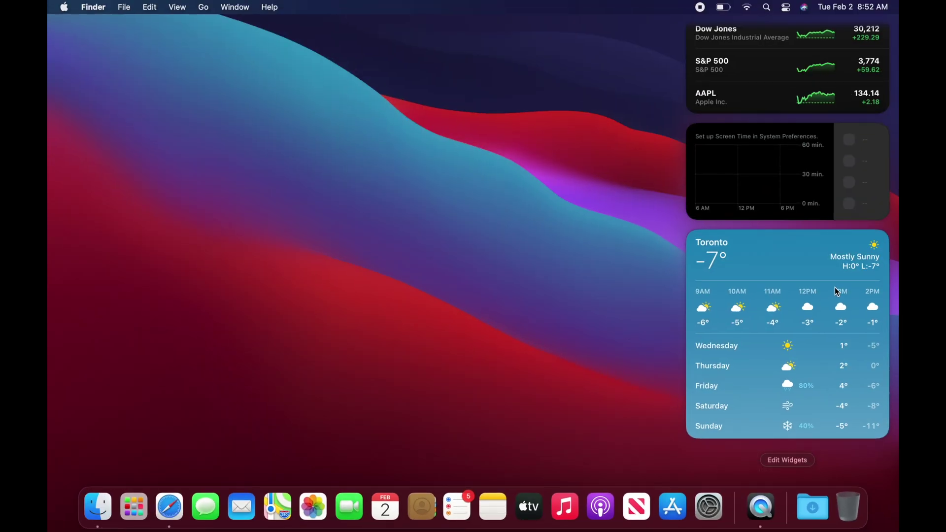
scroll(834, 291, "up", 2)
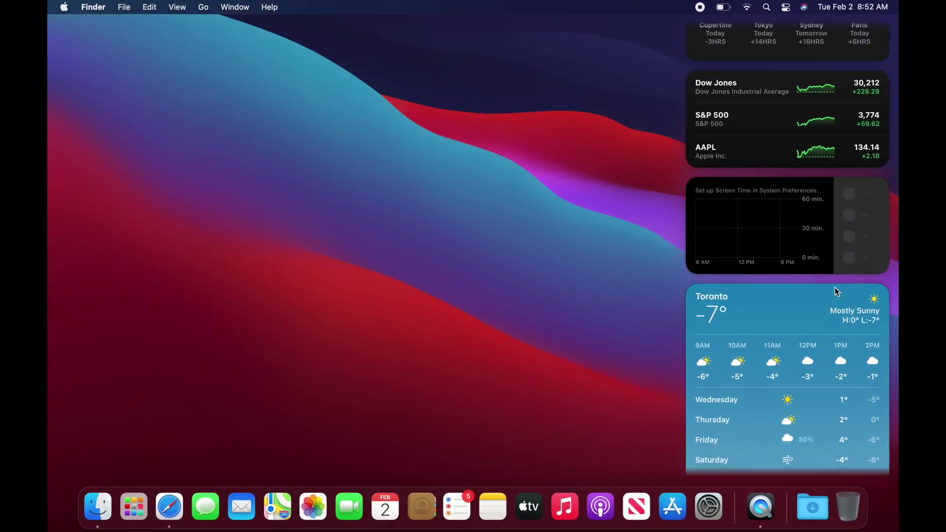
scroll(834, 290, "up", 5)
scroll(834, 290, "down", 3)
scroll(834, 290, "down", 5)
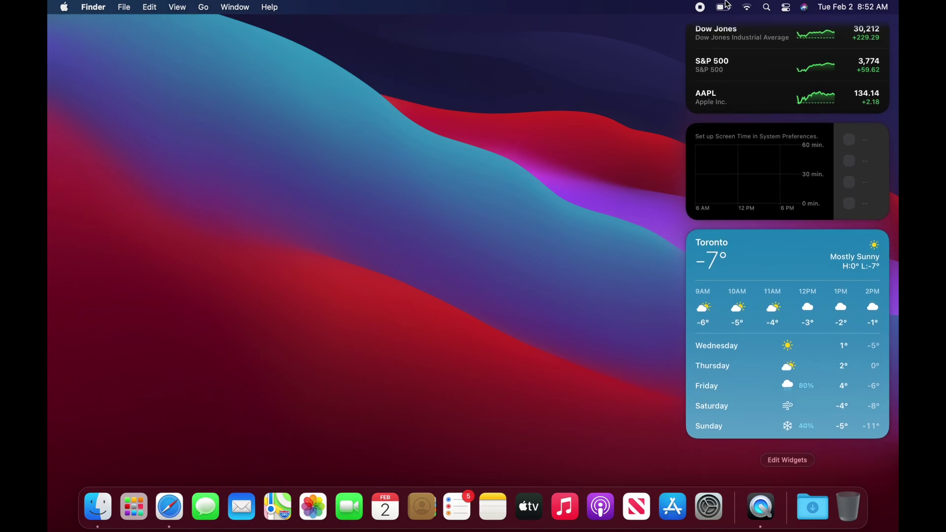
left_click(860, 5)
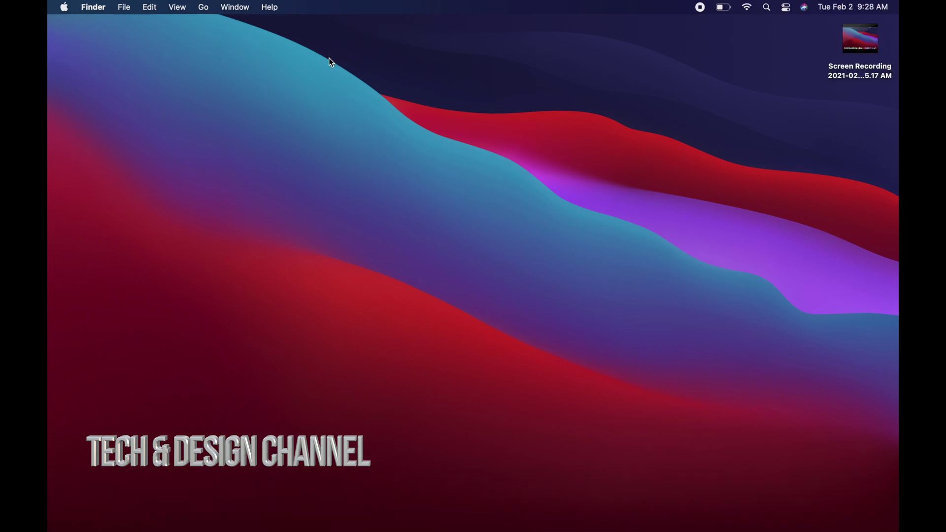
left_click(65, 10)
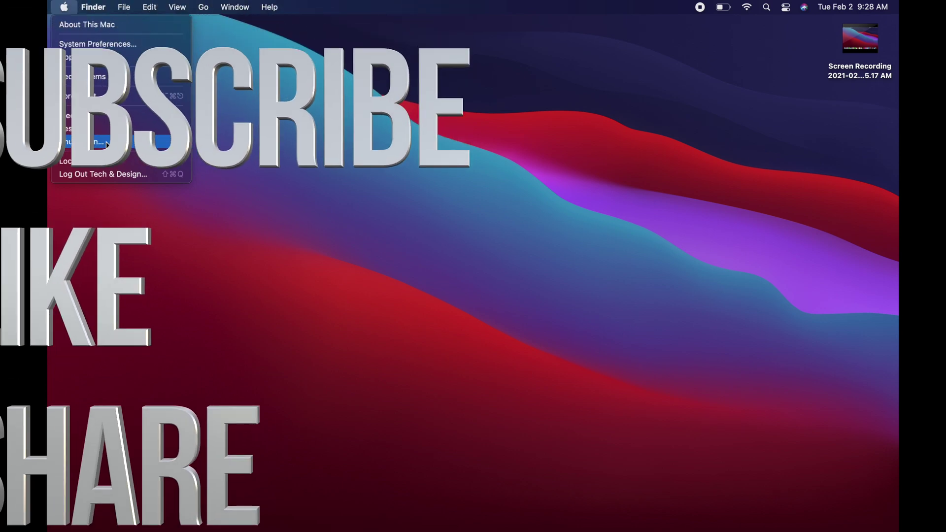